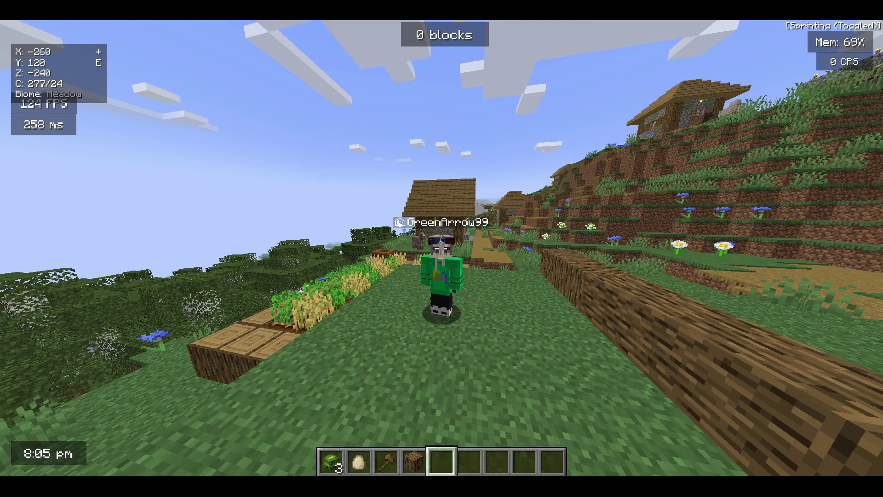
Validate the promo code arrow on the Budget VPS order so the total becomes $1.80
key("F5")
key("F5")
key("F5")
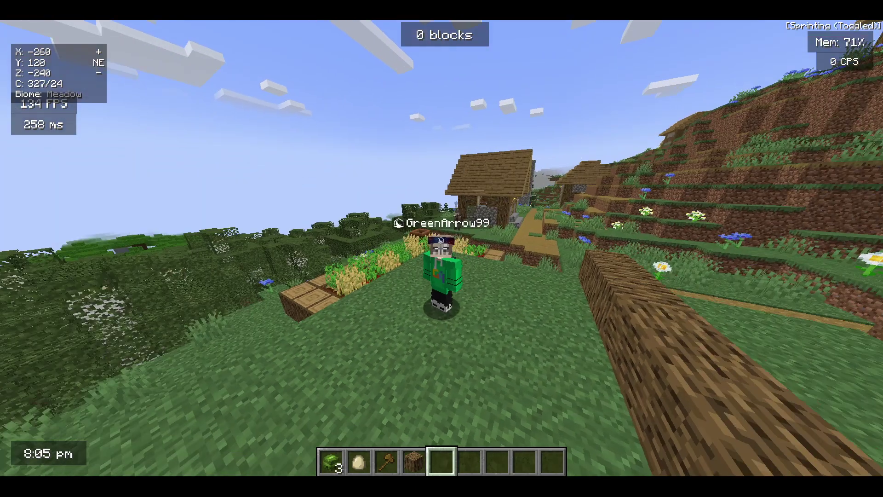
left_click(442, 248)
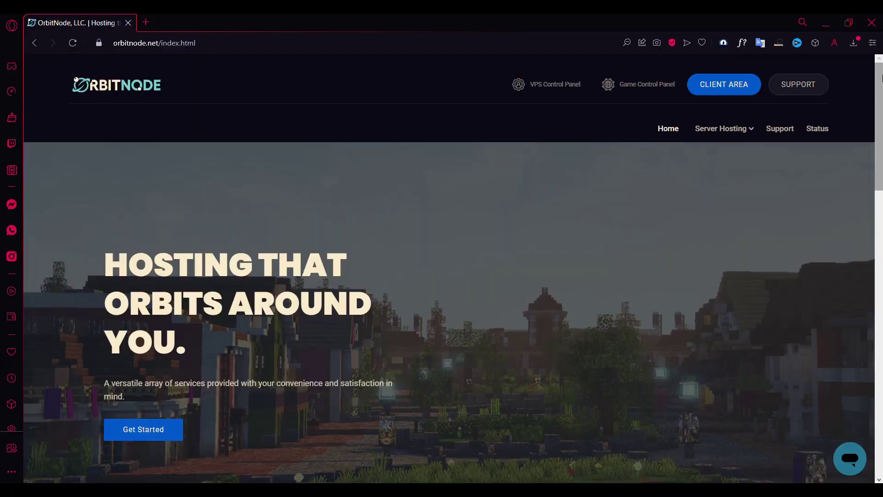
left_click_drag(881, 78, 882, 260)
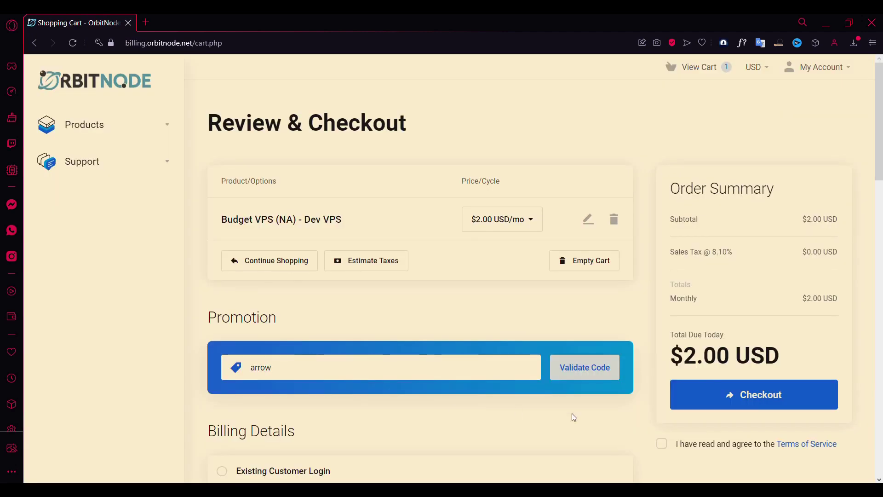
left_click(586, 378)
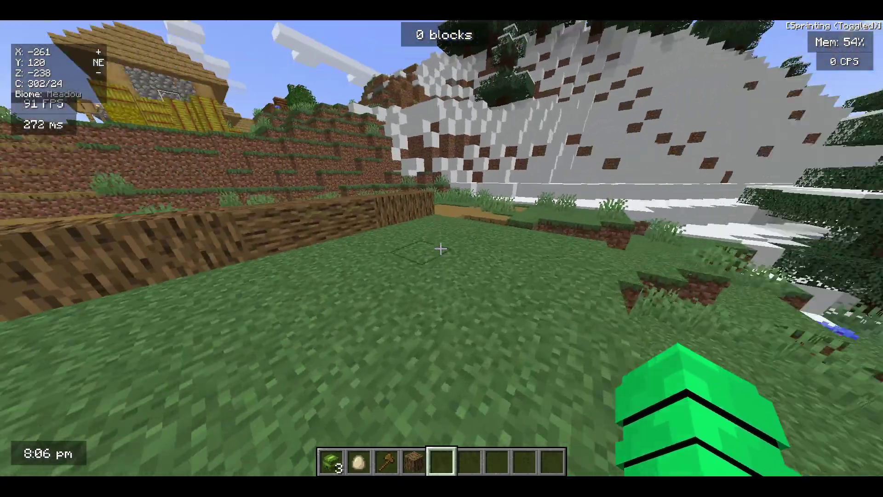
Run /afkpool h in chat to list the AfkPool plugin's commands
key("slash")
type("afkpool")
key("Return")
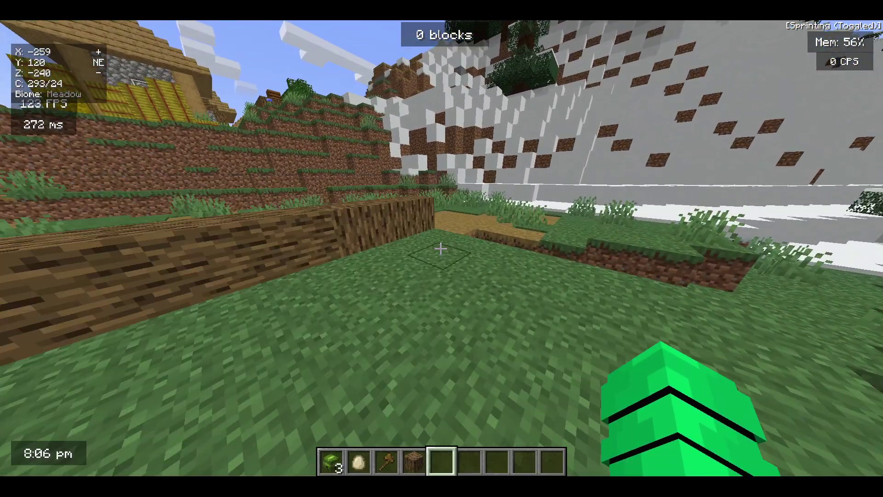
key("slash")
type("afkpool h")
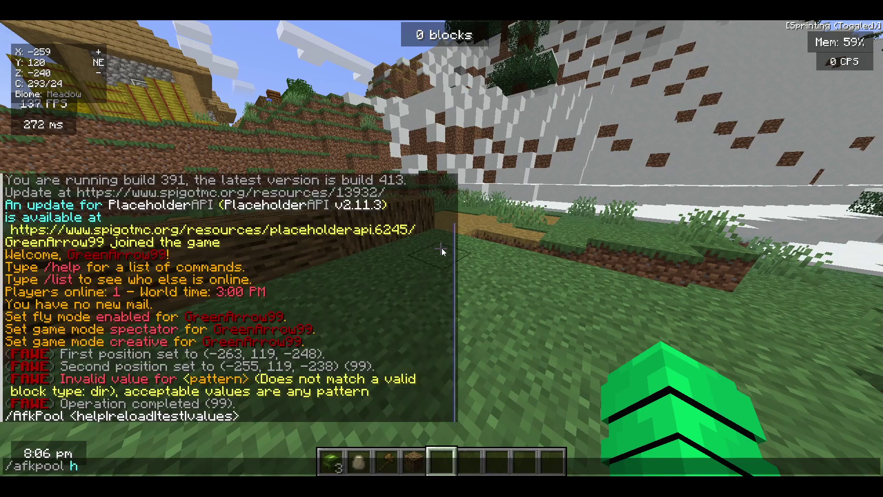
key("Return")
key("t")
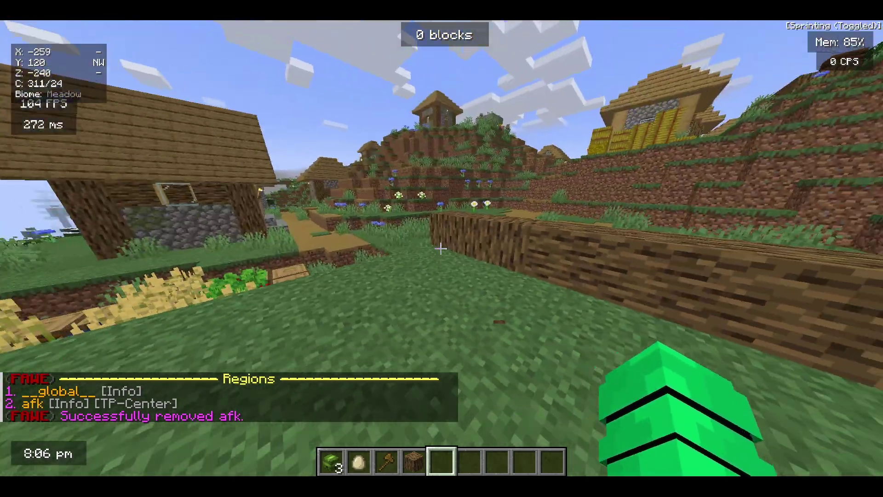
key("w")
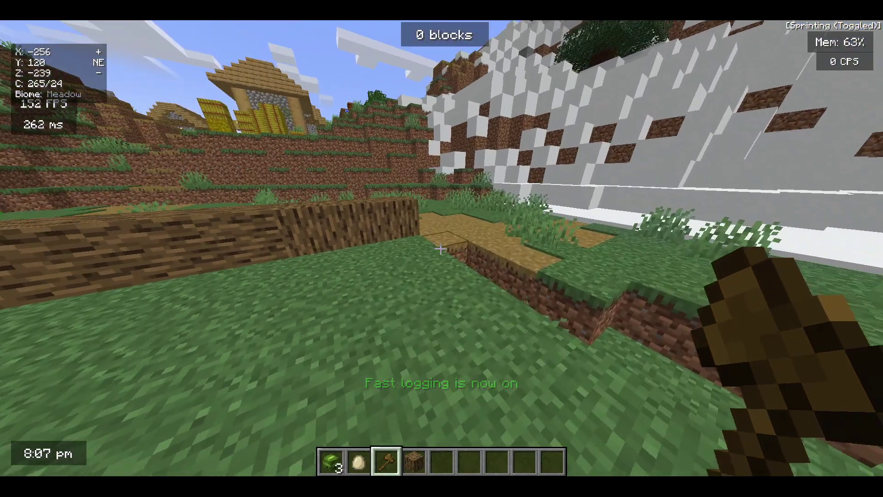
Set the first corner of the AFK area at (-255, 118, -238) with the wooden axe
key("t")
key("Escape")
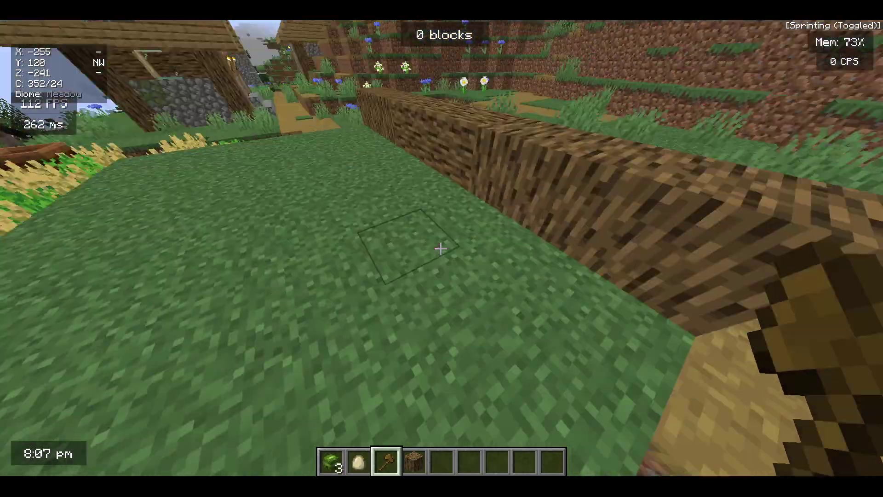
key("w")
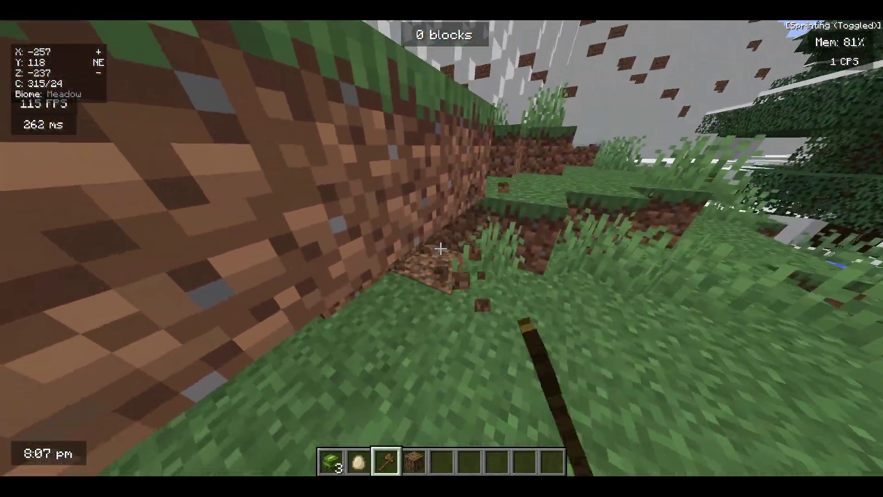
left_click(441, 249)
Pillar up three oak logs and set the second corner at (-263, 122, -244)
key("w")
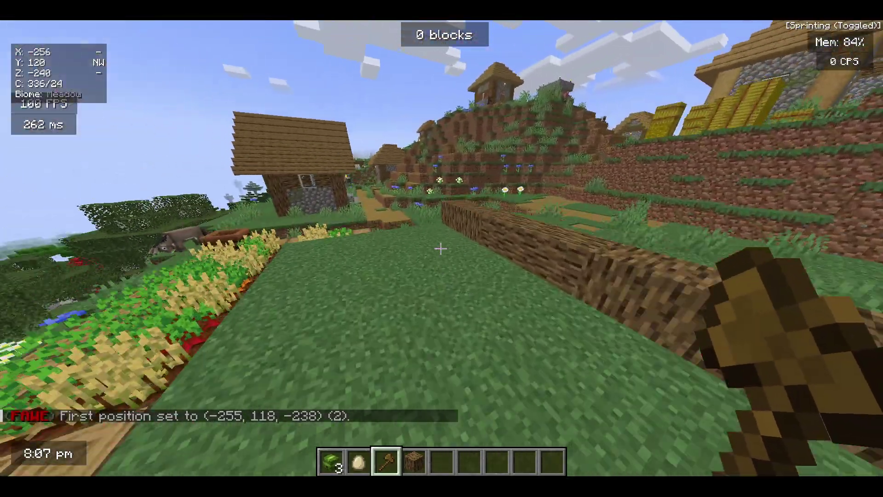
key("4")
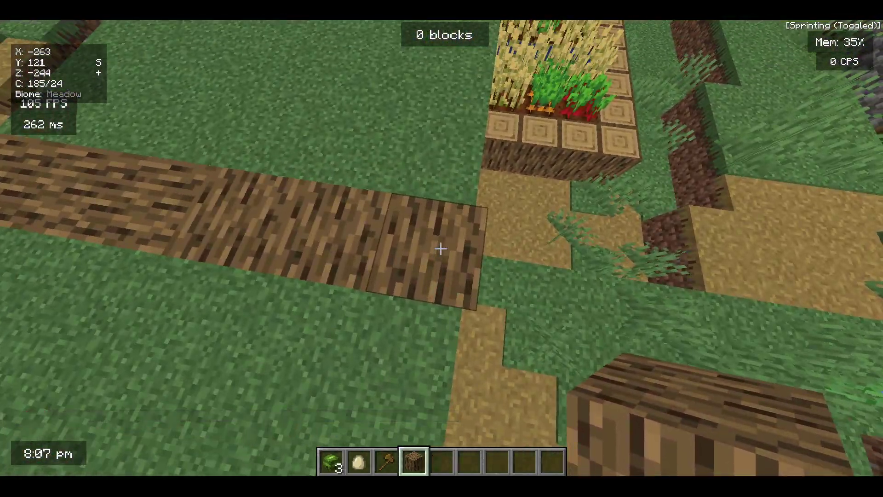
key("space")
right_click(441, 248)
right_click(441, 249)
right_click(441, 248)
key("3")
right_click(441, 248)
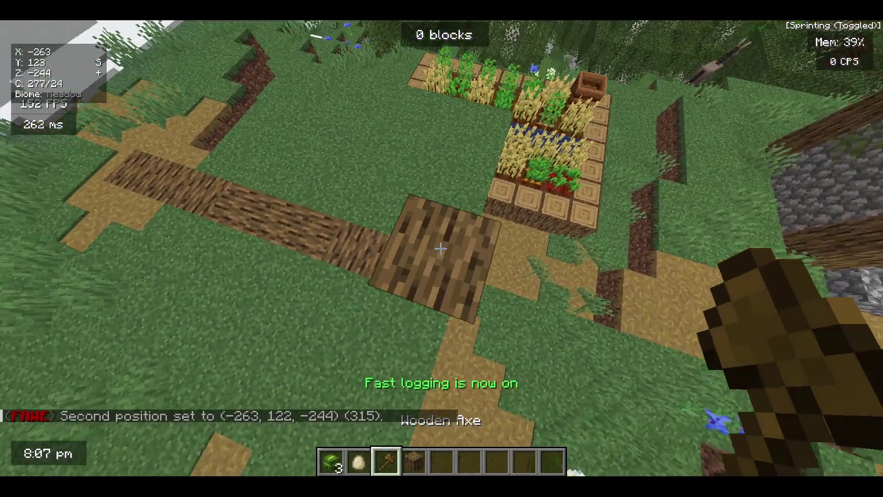
type("/rg")
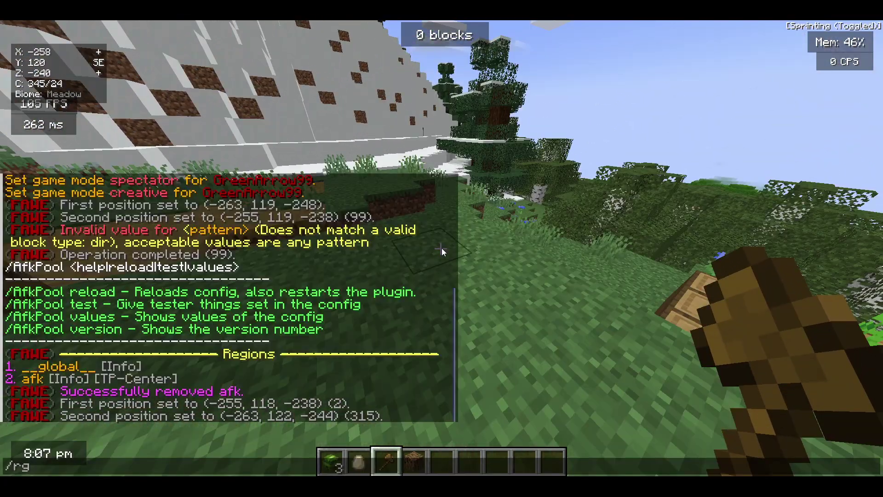
type(" define afk")
key("Return")
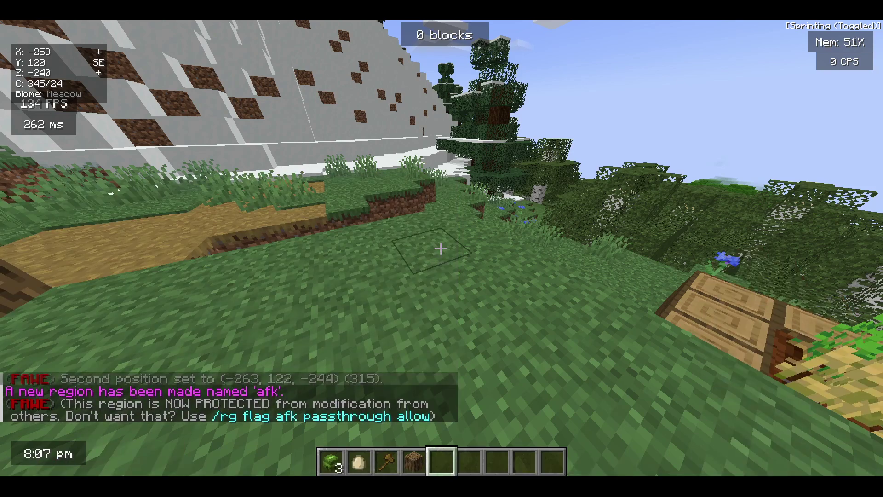
key("t")
key("Escape")
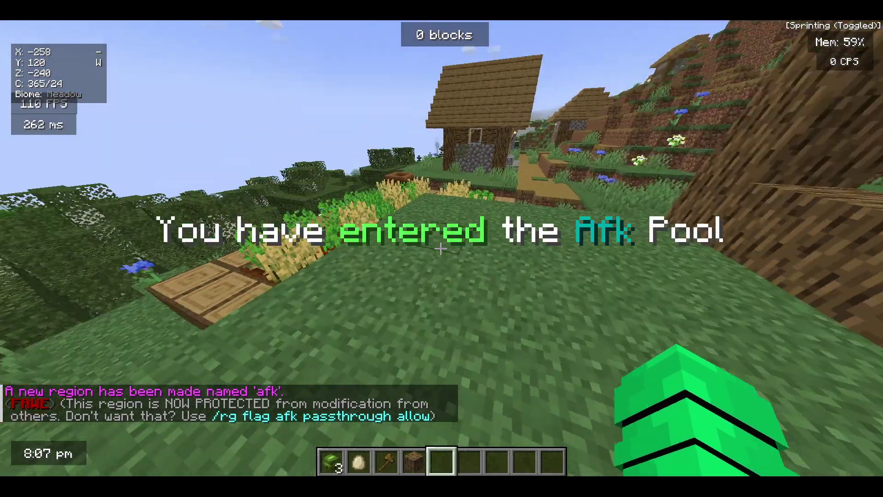
key("w")
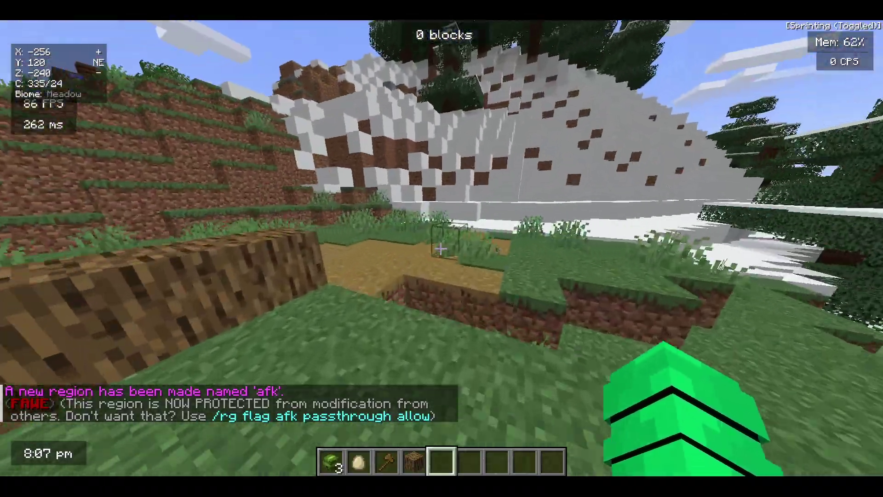
key("w")
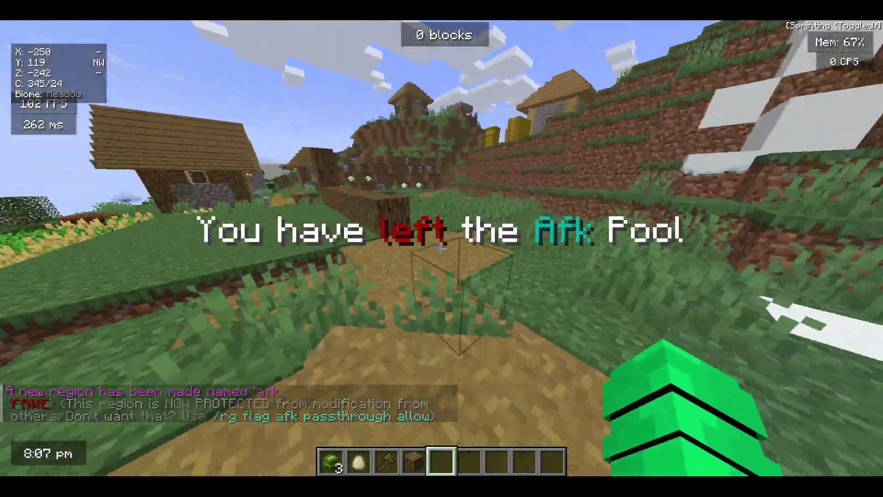
key("w")
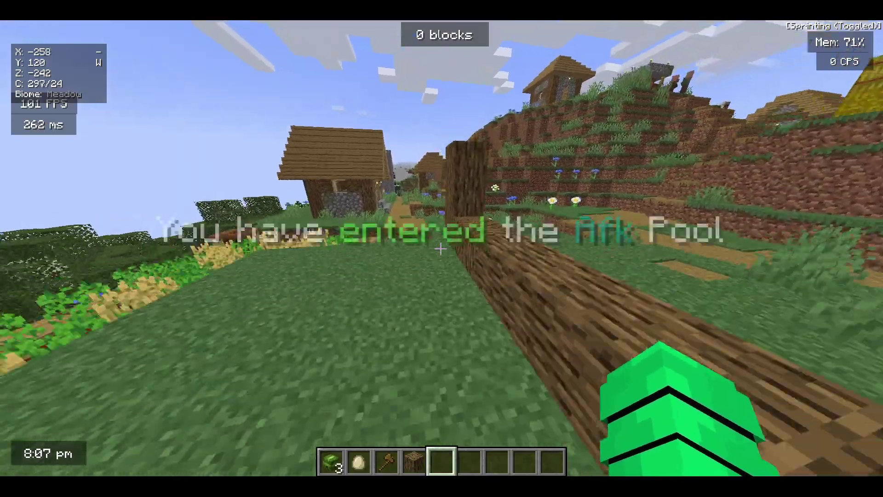
key("w")
key("space")
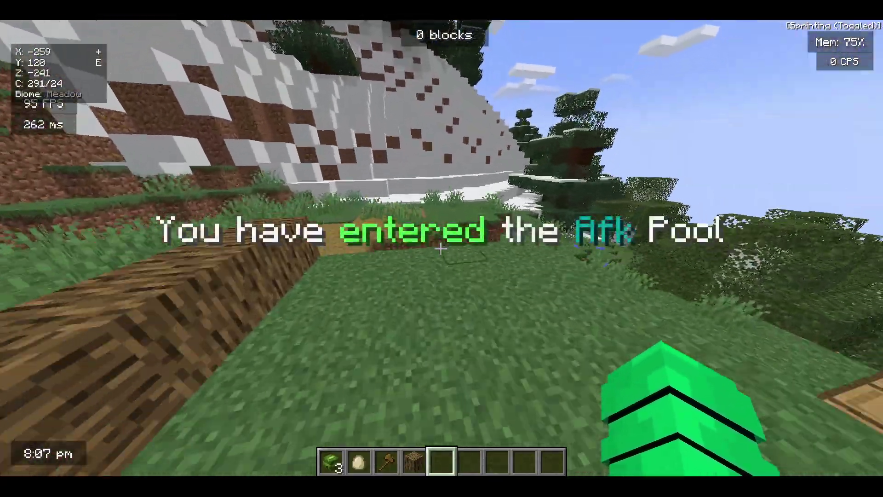
key("w")
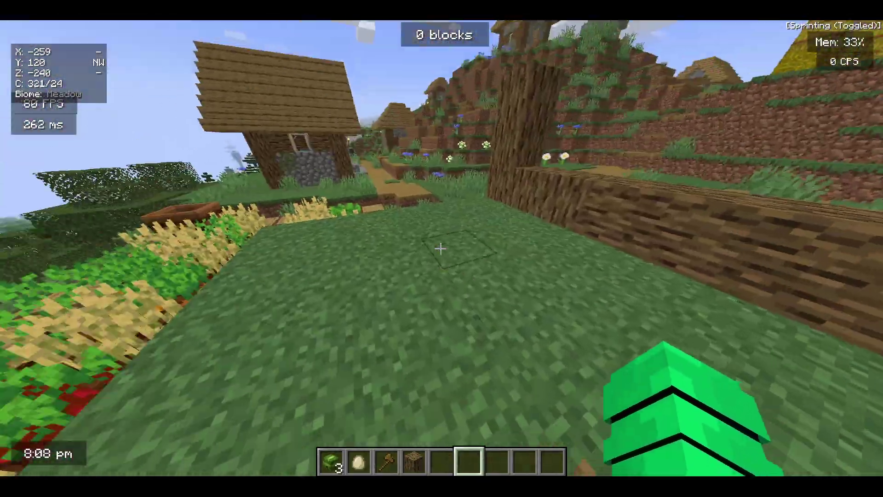
key("w")
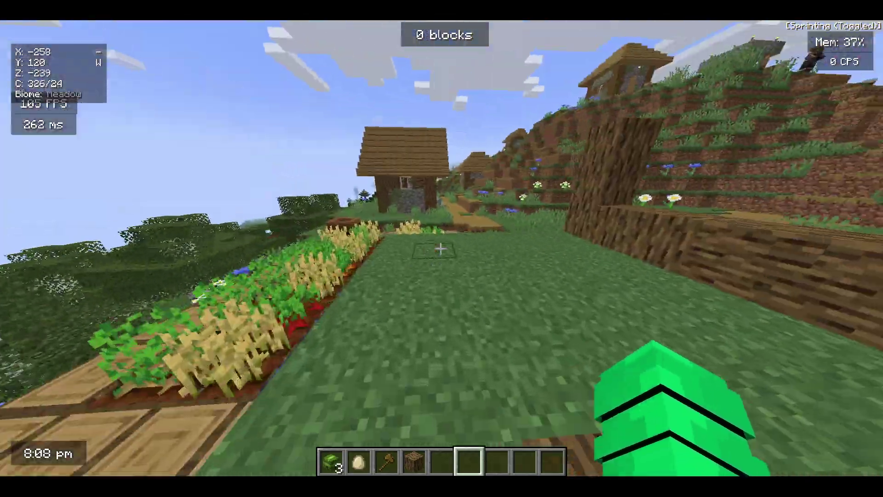
key("w")
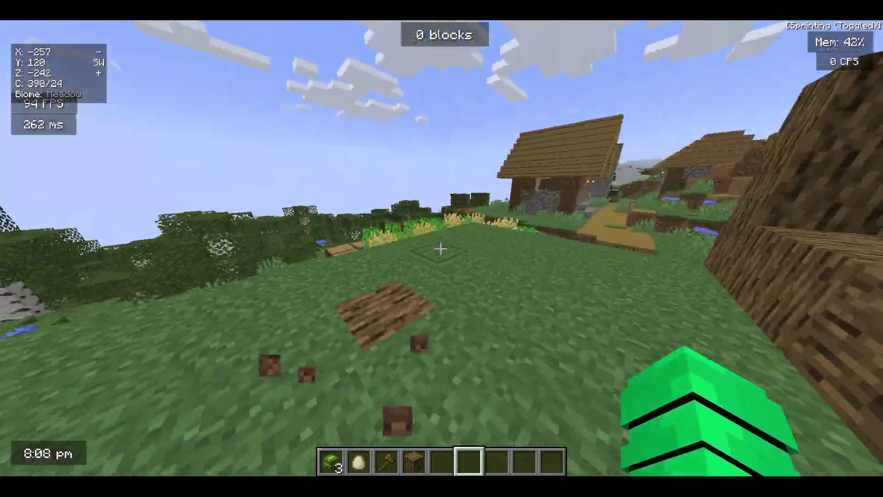
key("w")
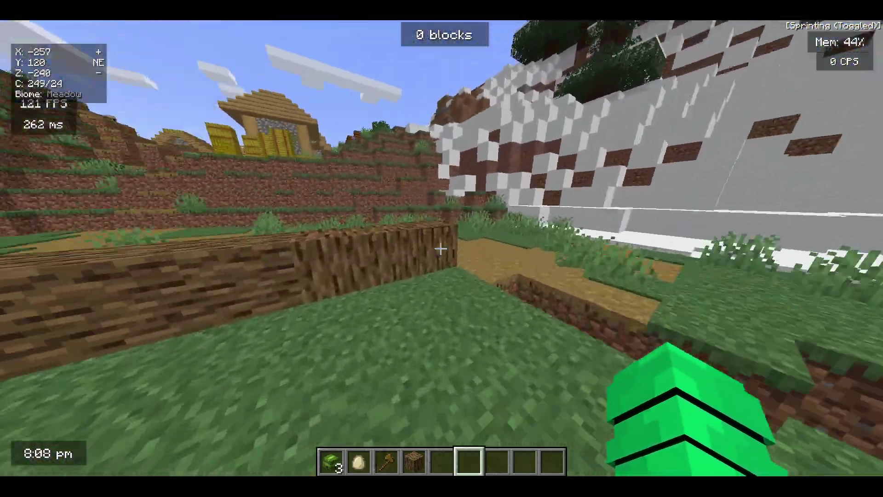
key("w")
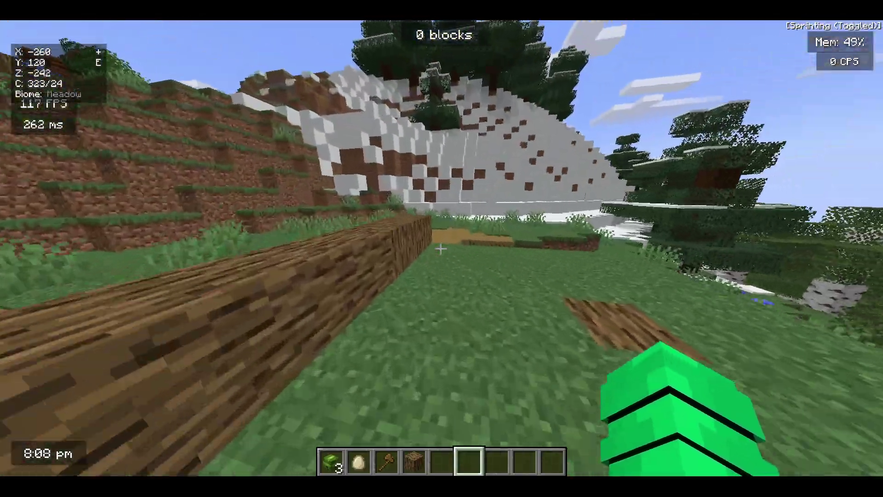
key("w")
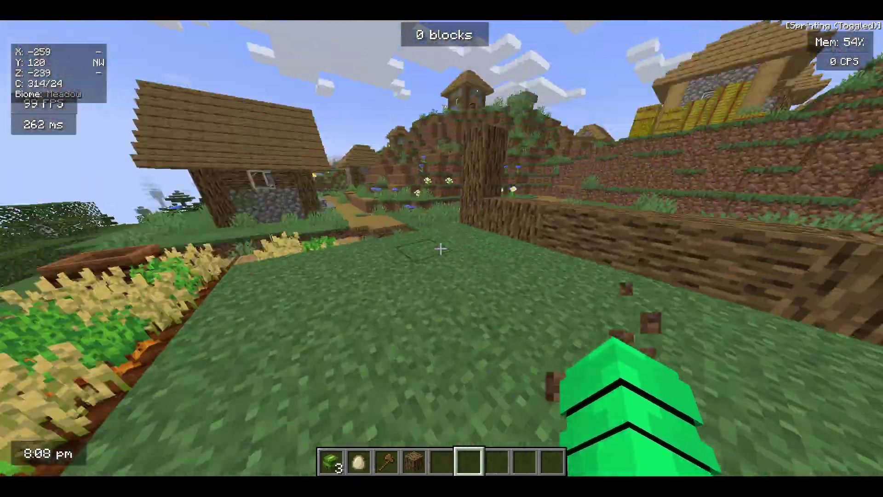
key("w")
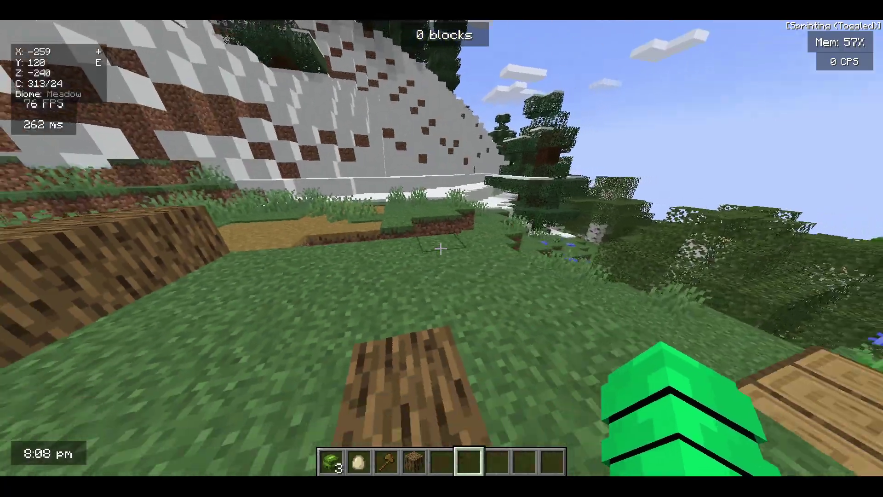
key("w")
key("w")
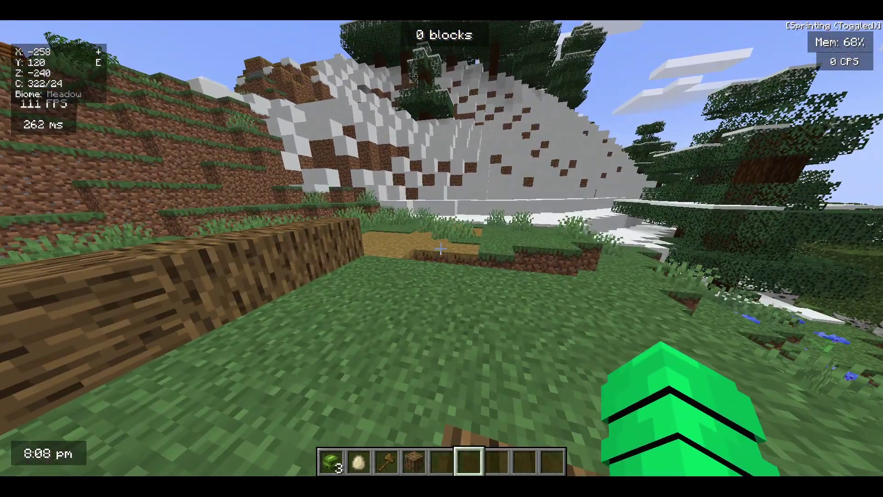
Run /afkpool test to receive the $85 reward and an afk crate key
key("slash")
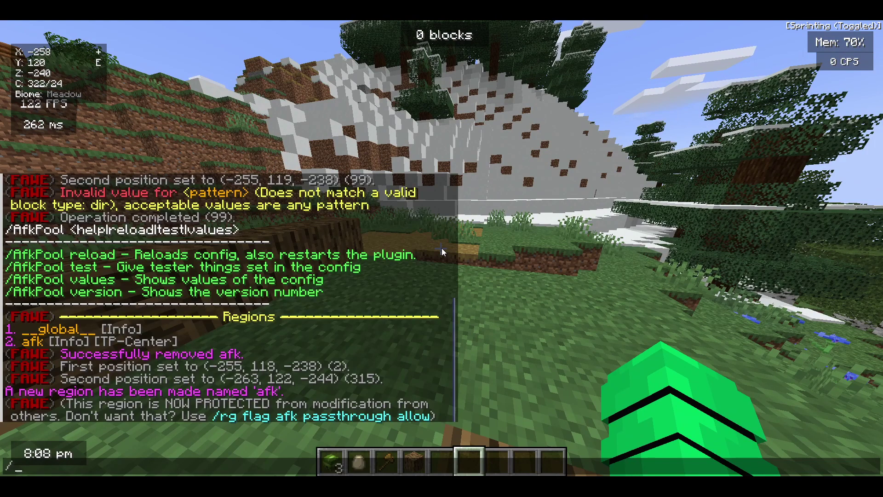
type("afkpool")
key("Return")
key("slash")
type("afkpool")
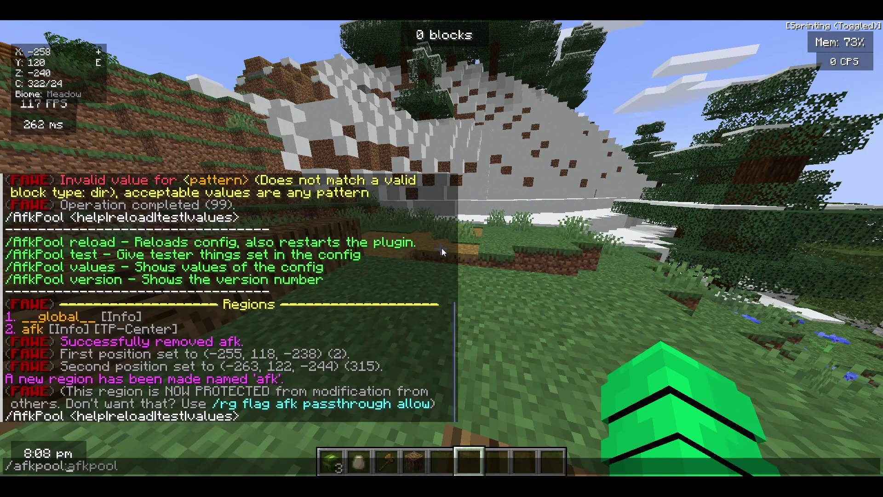
type(" test")
key("Return")
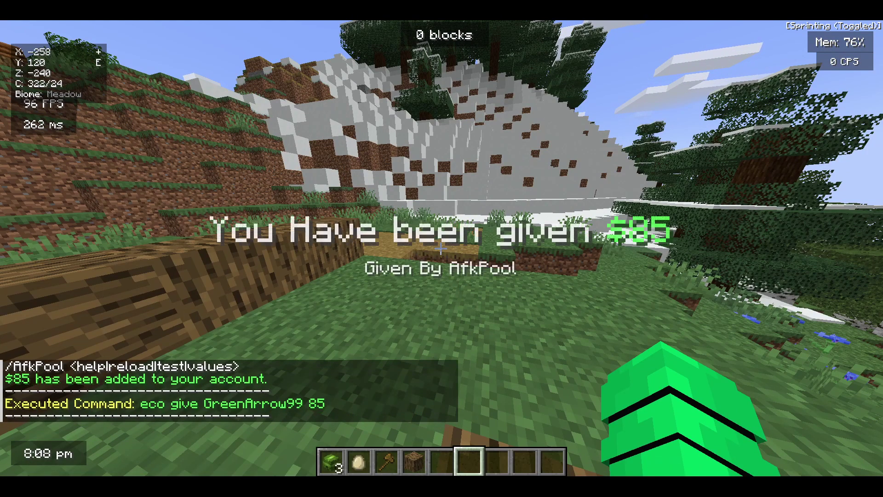
key("slash")
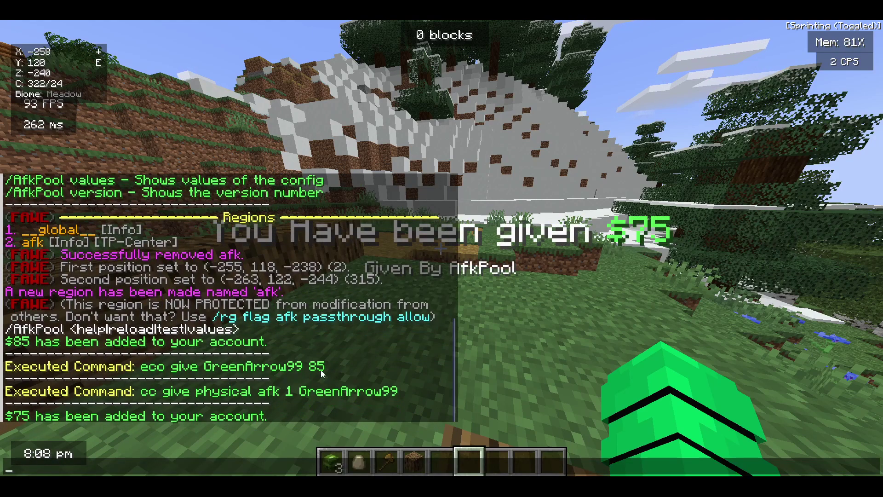
key("Escape")
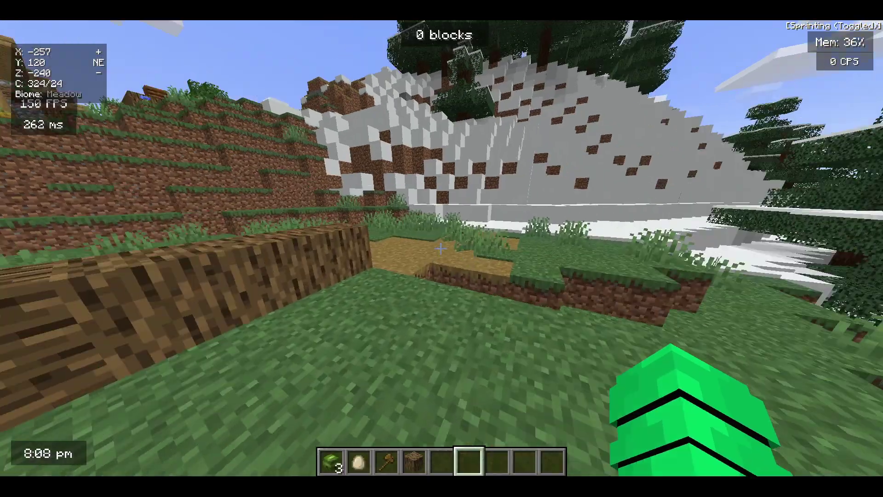
Walk across the lawn, then open chat to review the $85 and $75 reward messages
key("w")
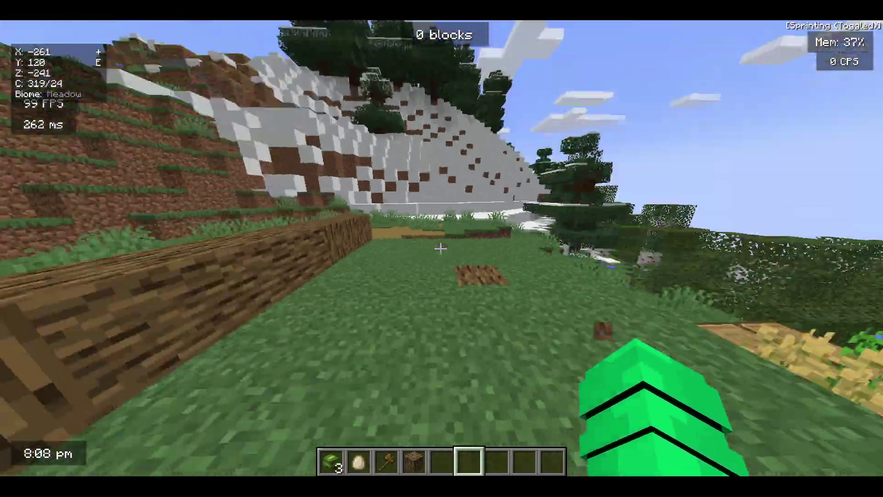
key("w")
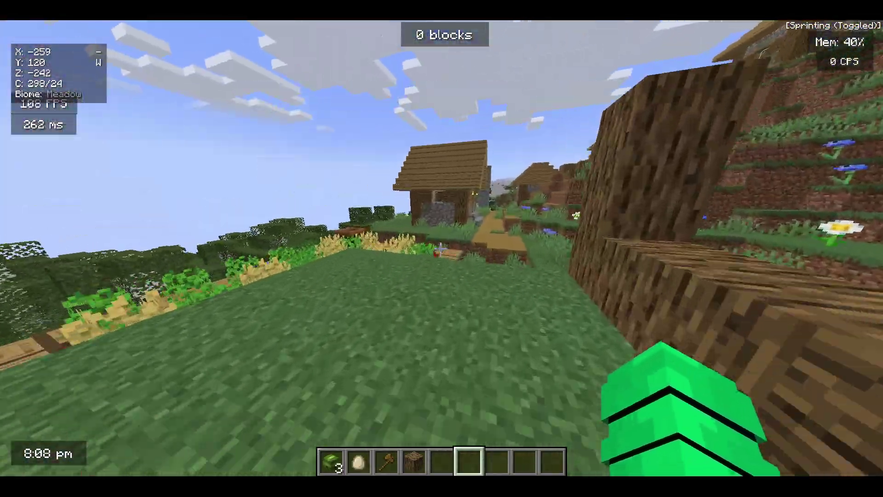
key("w")
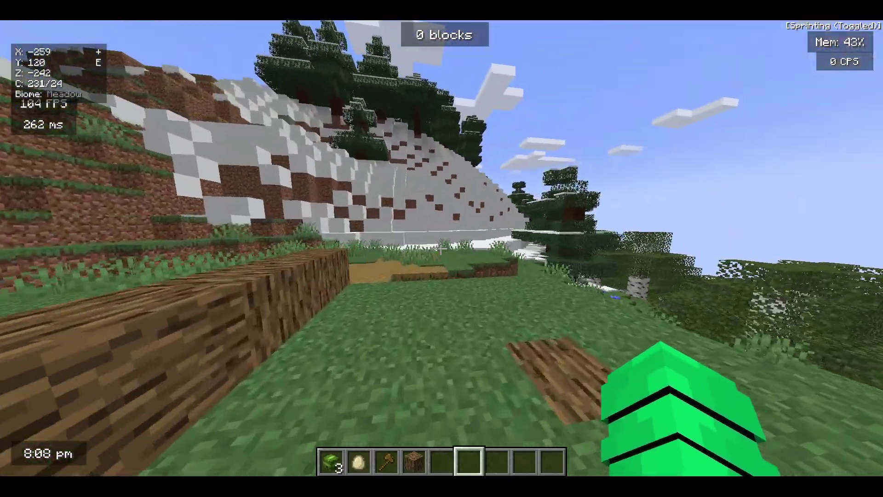
key("w")
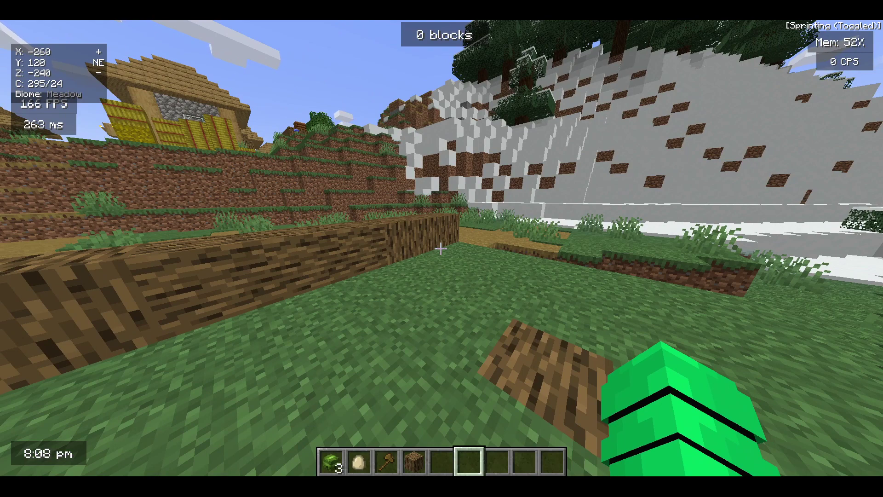
key("slash")
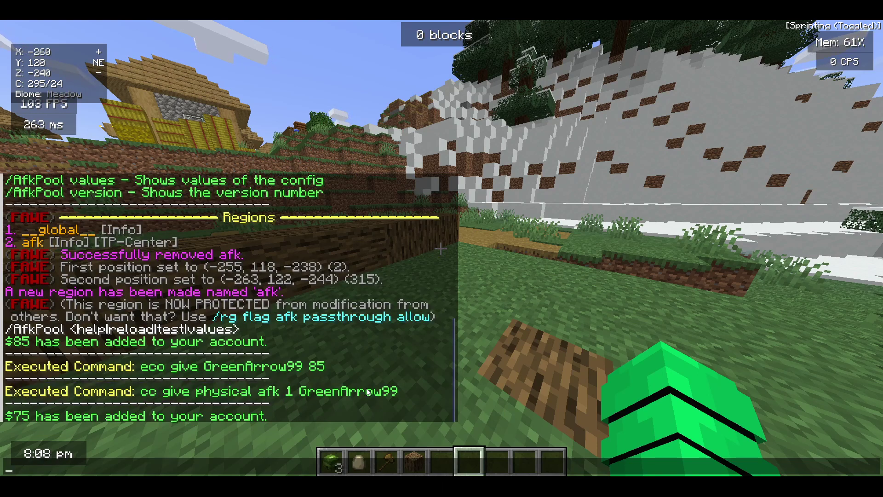
left_click(262, 401)
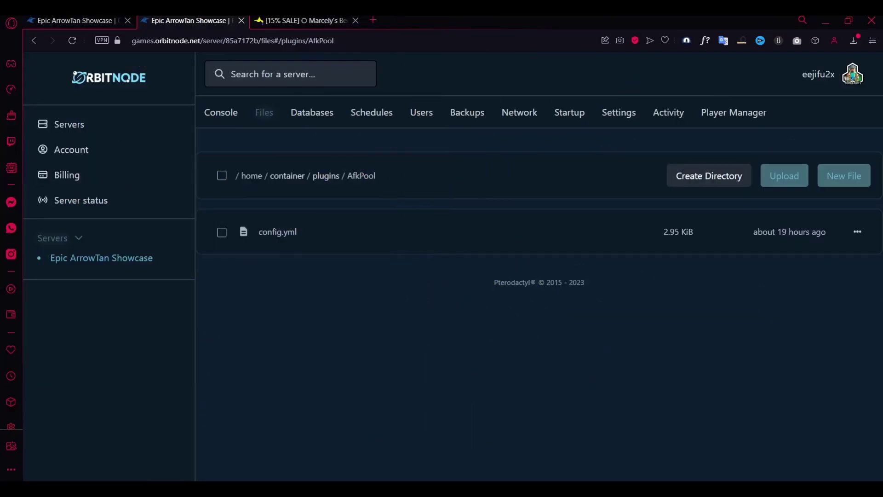
Open plugins/AfkPool/config.yml in the editor and scroll through its settings
left_click(296, 239)
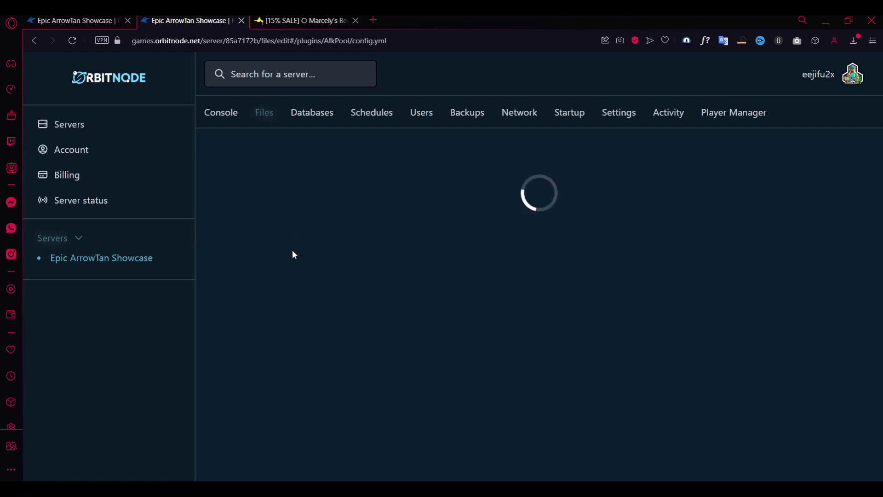
scroll(287, 227, "down", 1)
scroll(274, 235, "down", 8)
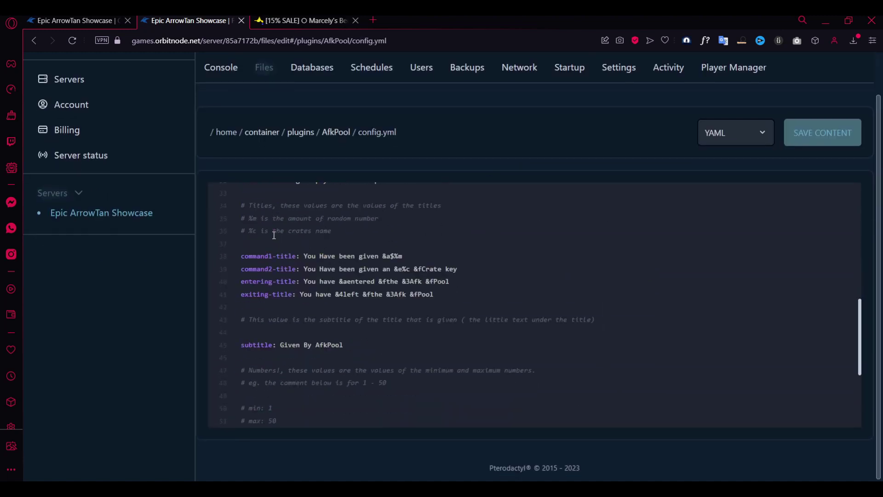
scroll(325, 342, "down", 3)
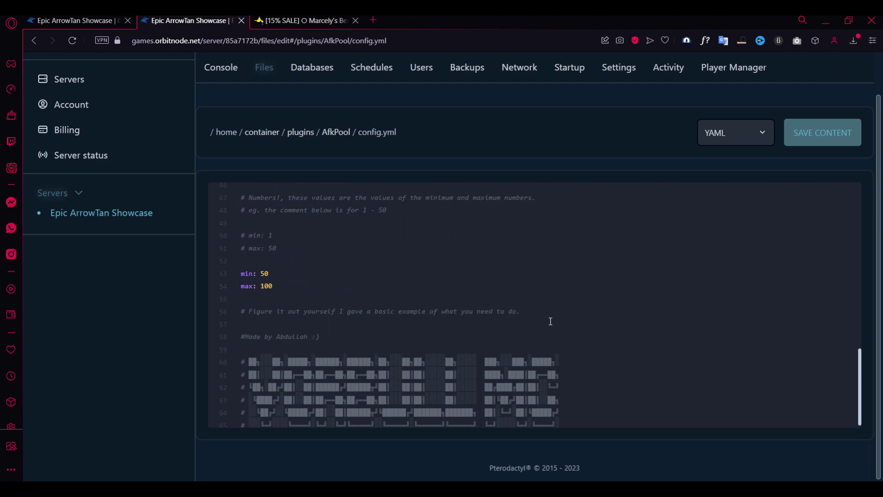
scroll(547, 318, "up", 10)
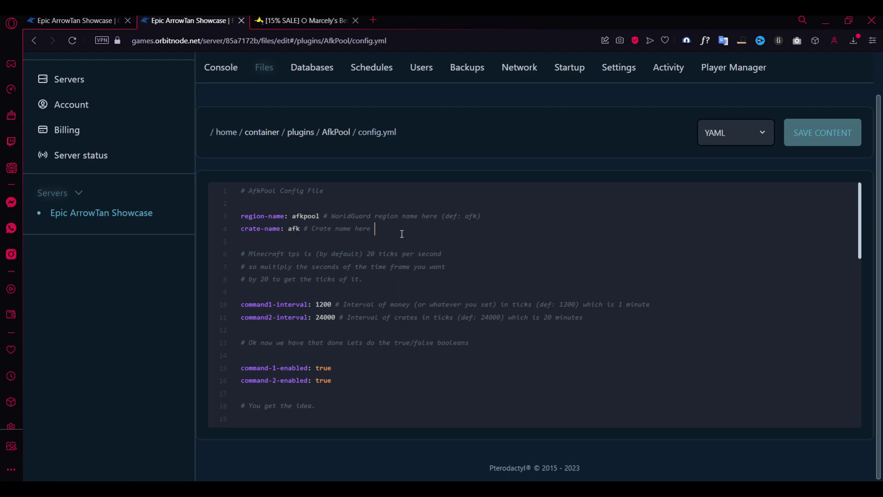
type("%")
scroll(345, 356, "down", 5)
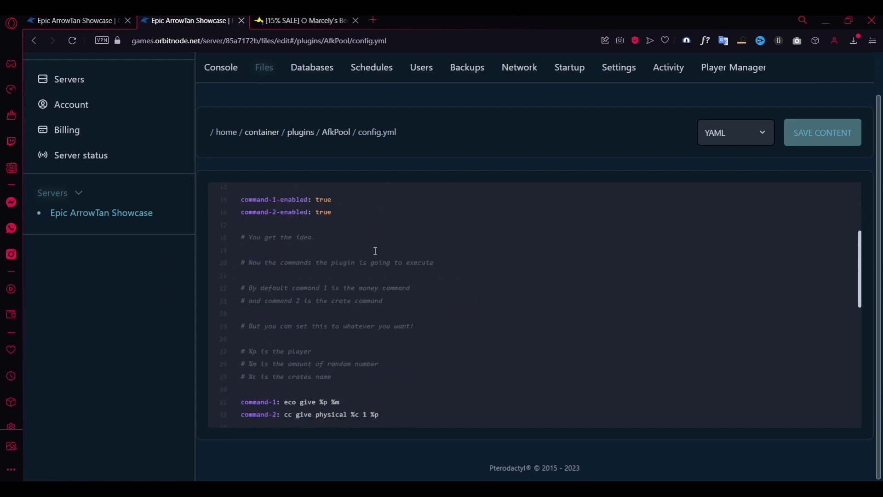
double_click(356, 352)
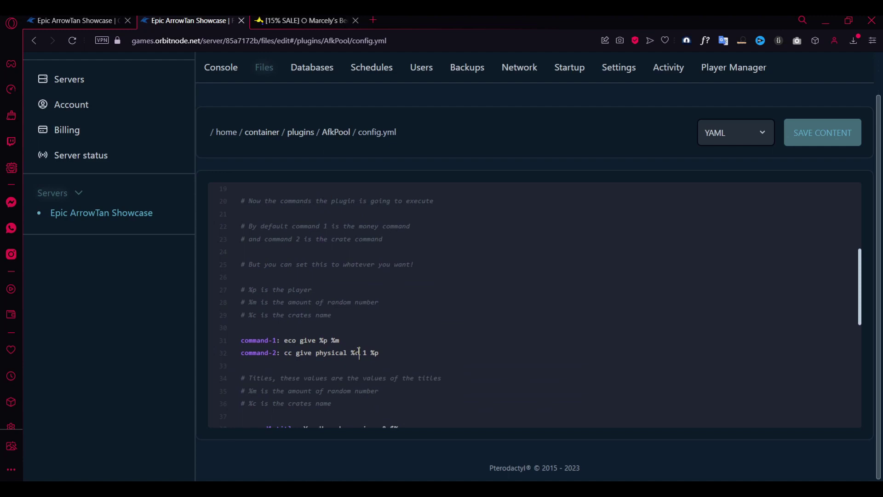
scroll(339, 353, "up", 5)
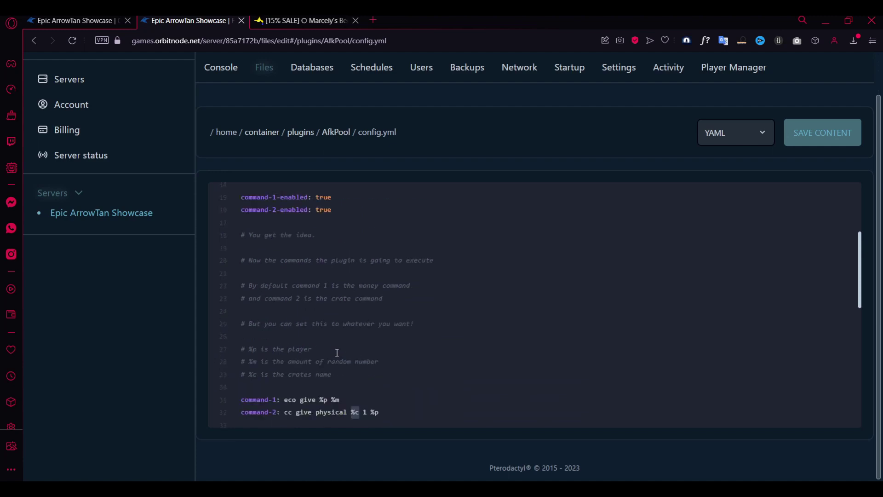
left_click(284, 229)
left_click(303, 229)
scroll(376, 298, "down", 6)
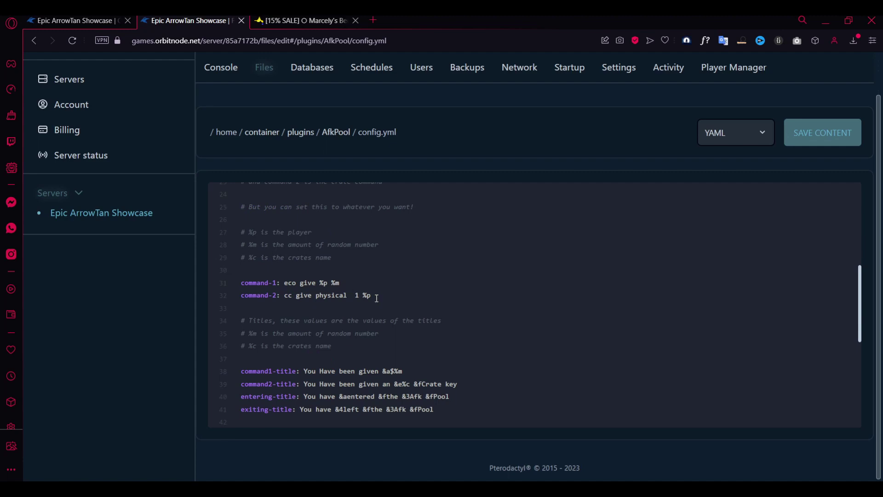
type("cratename")
key("BackSpace")
key("BackSpace")
key("BackSpace")
key("BackSpace")
key("BackSpace")
key("BackSpace")
key("BackSpace")
key("BackSpace")
key("BackSpace")
double_click(366, 296)
left_click(394, 292)
type("%c")
scroll(297, 306, "up", 6)
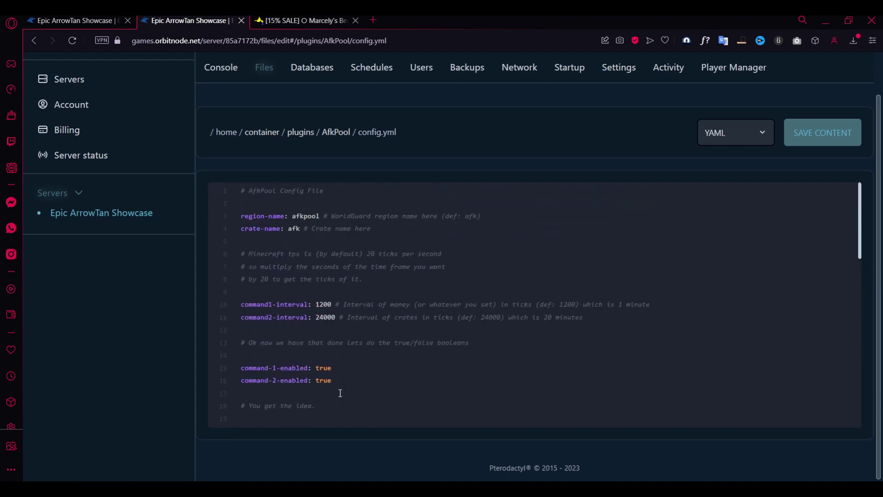
scroll(336, 389, "down", 5)
left_click(347, 340)
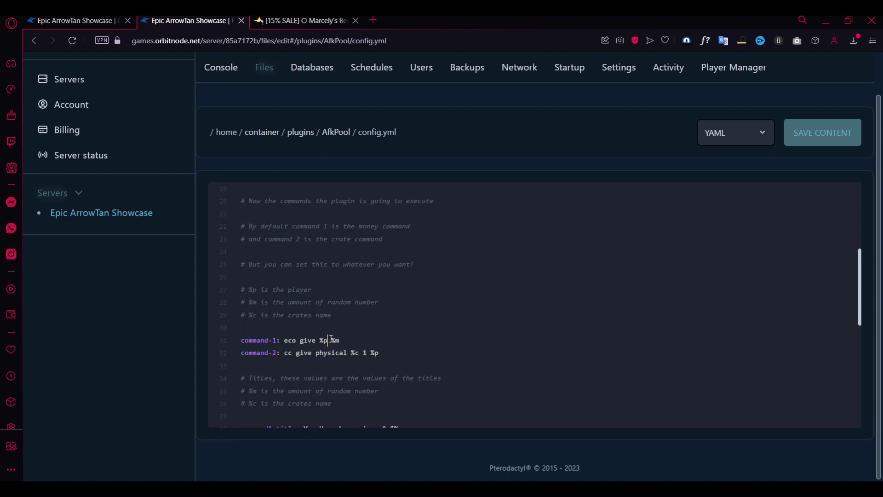
scroll(333, 342, "down", 6)
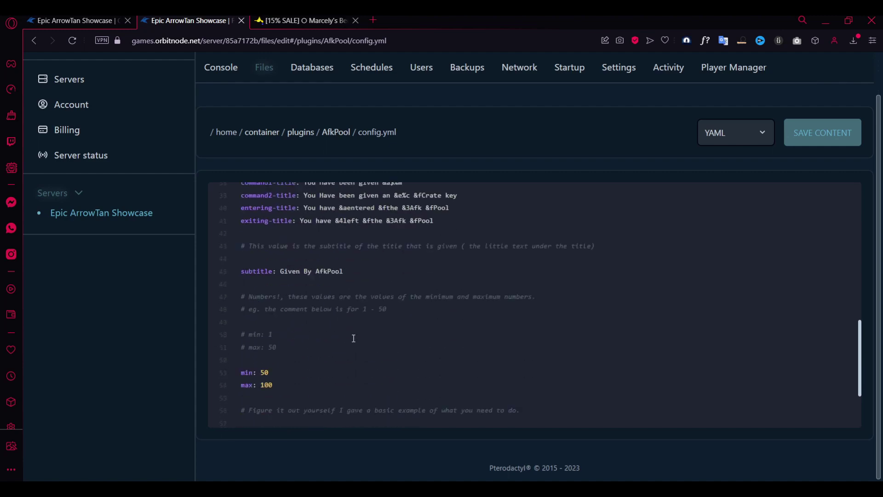
Replace the min reward value 50 with 100 in config.yml
left_click_drag(288, 344, 214, 332)
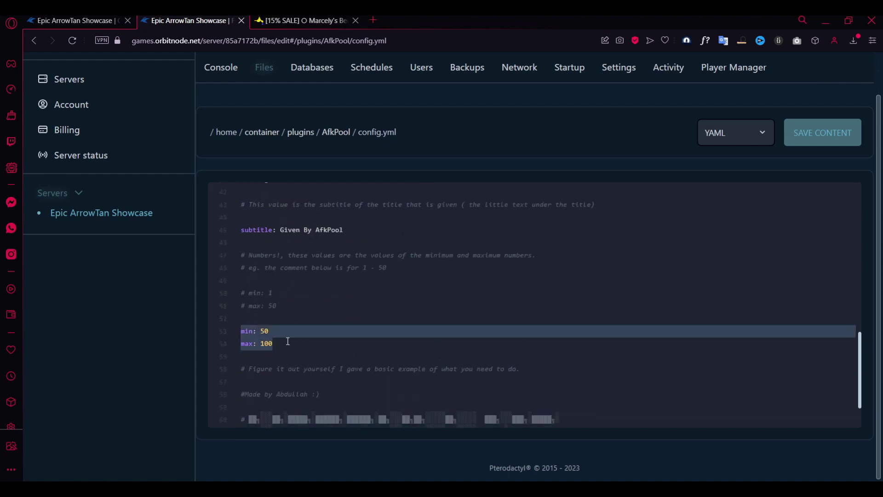
left_click(273, 333)
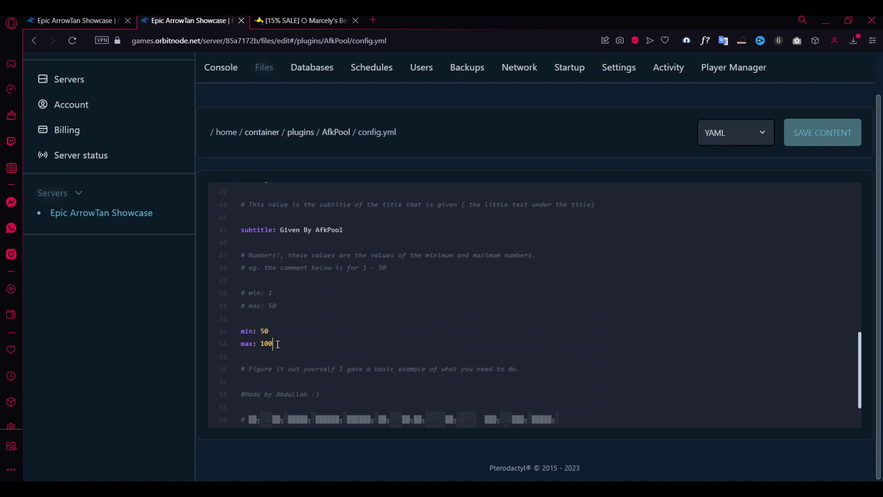
key("BackSpace")
key("BackSpace")
type("100")
scroll(379, 364, "up", 3)
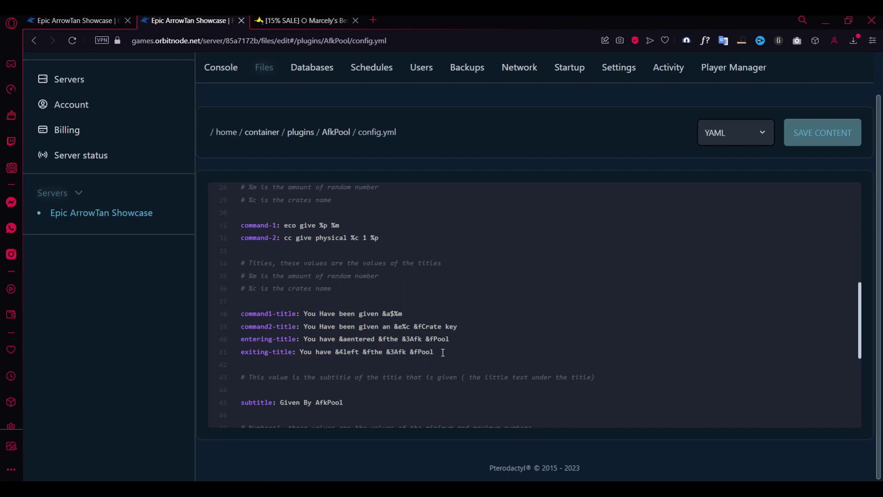
Select the title and subtitle message lines in config.yml
left_click_drag(440, 352, 211, 301)
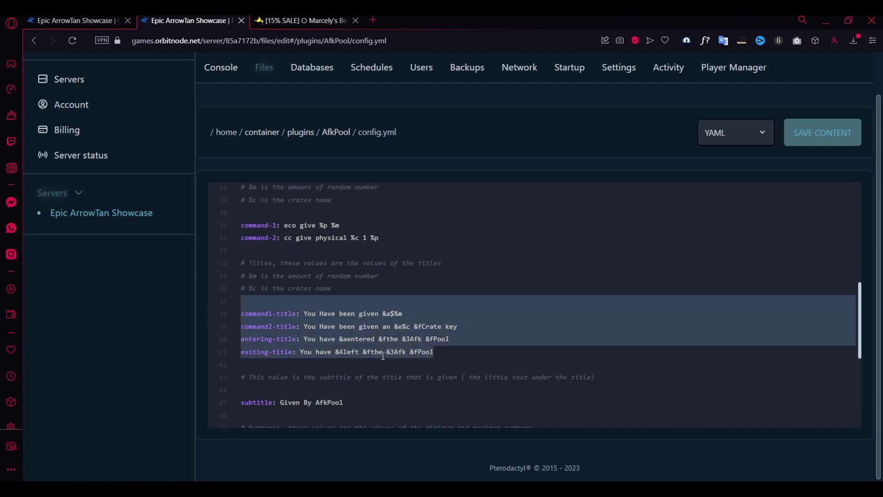
left_click(530, 348)
scroll(339, 305, "down", 4)
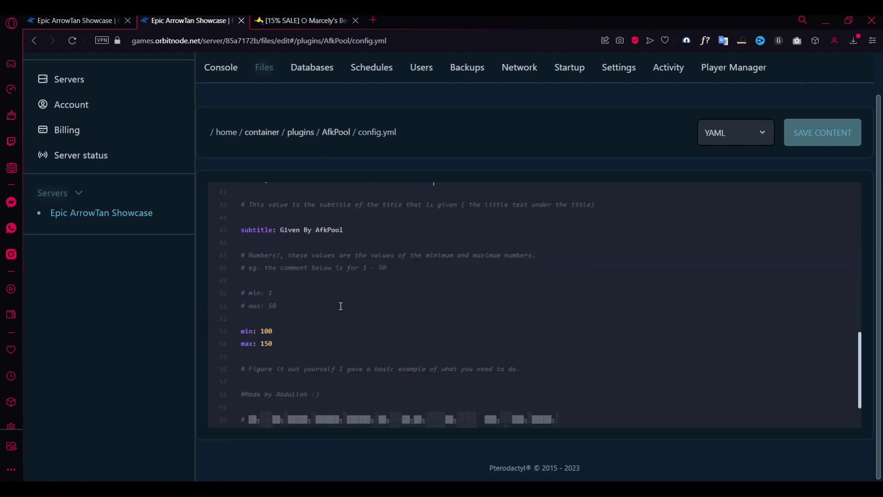
triple_click(357, 230)
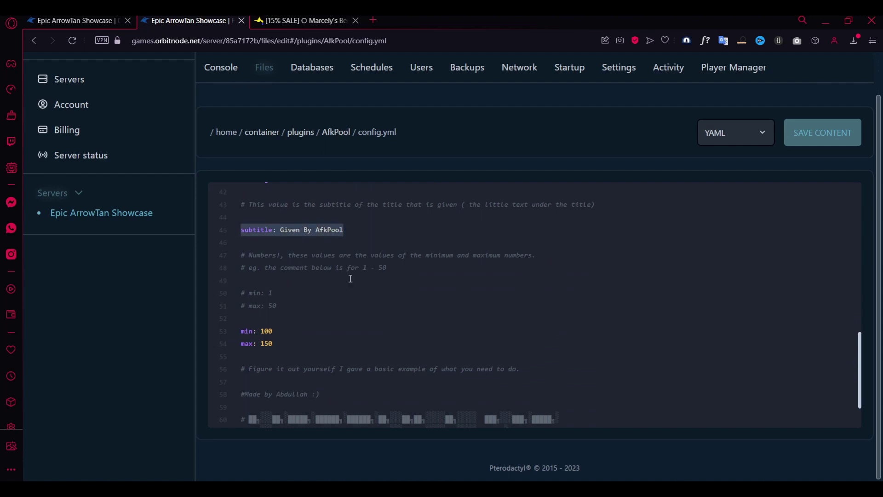
scroll(465, 366, "up", 4)
scroll(365, 382, "up", 8)
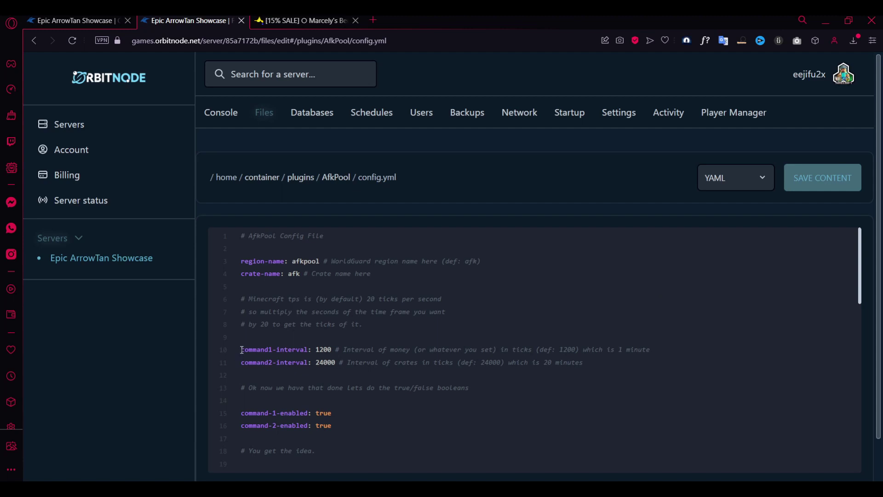
left_click_drag(242, 350, 372, 383)
left_click(289, 363)
left_click_drag(434, 363, 457, 363)
double_click(316, 363)
left_click(320, 349)
double_click(321, 348)
left_click(564, 350)
left_click(564, 350)
left_click_drag(604, 359, 272, 363)
scroll(348, 365, "down", 3)
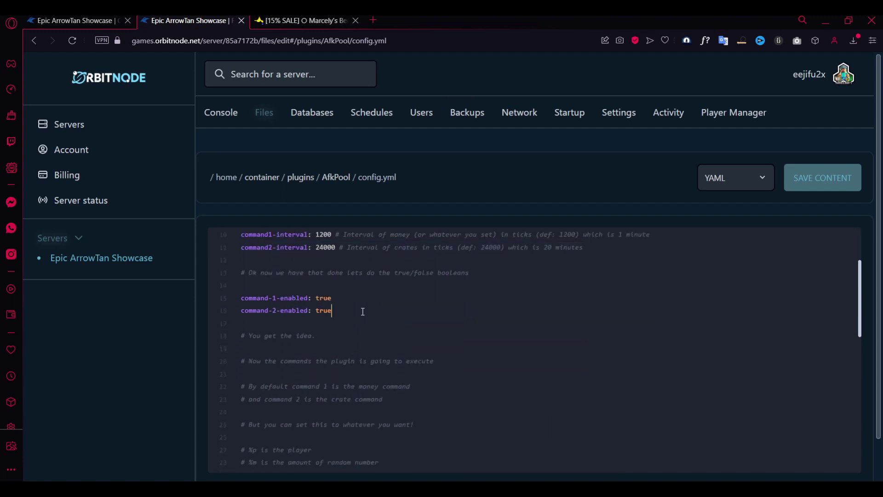
left_click_drag(364, 312, 226, 300)
scroll(540, 314, "down", 3)
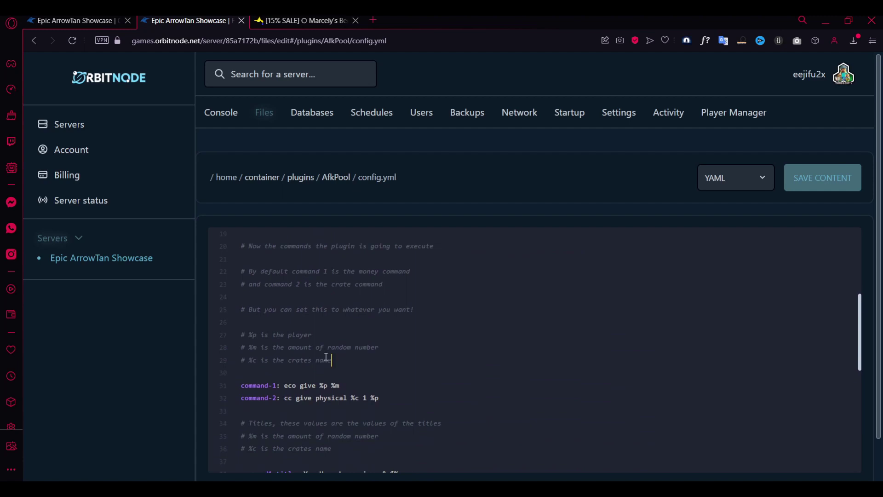
left_click_drag(327, 360, 215, 332)
left_click(380, 359)
scroll(460, 357, "down", 3)
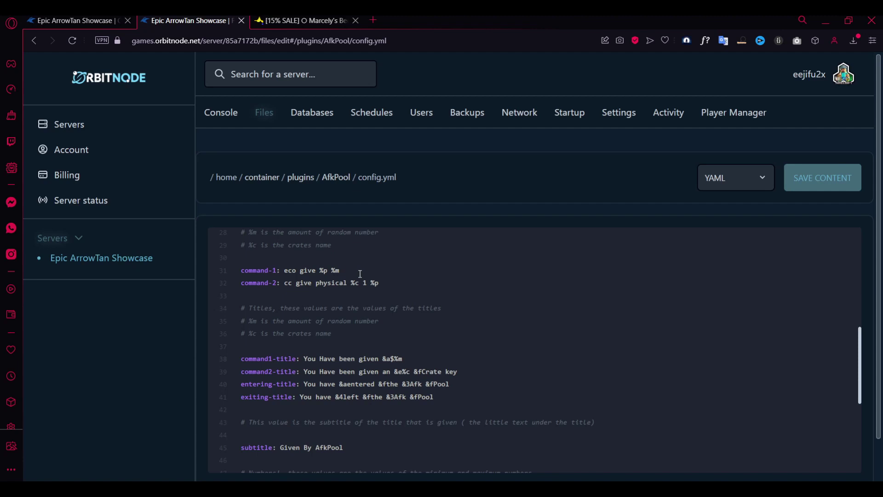
scroll(361, 274, "down", 6)
scroll(227, 350, "up", 7)
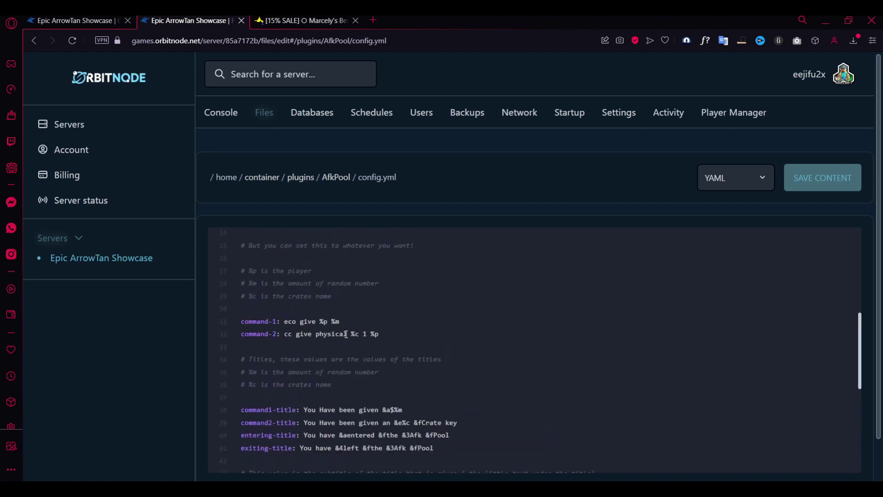
left_click(348, 323)
key("BackSpace")
key("BackSpace")
type("500")
key("BackSpace")
key("BackSpace")
key("BackSpace")
scroll(398, 327, "down", 10)
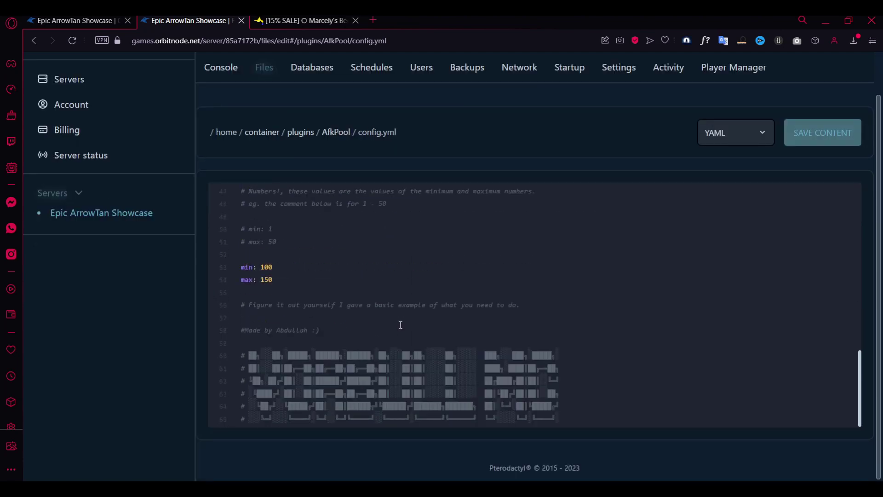
scroll(396, 329, "up", 15)
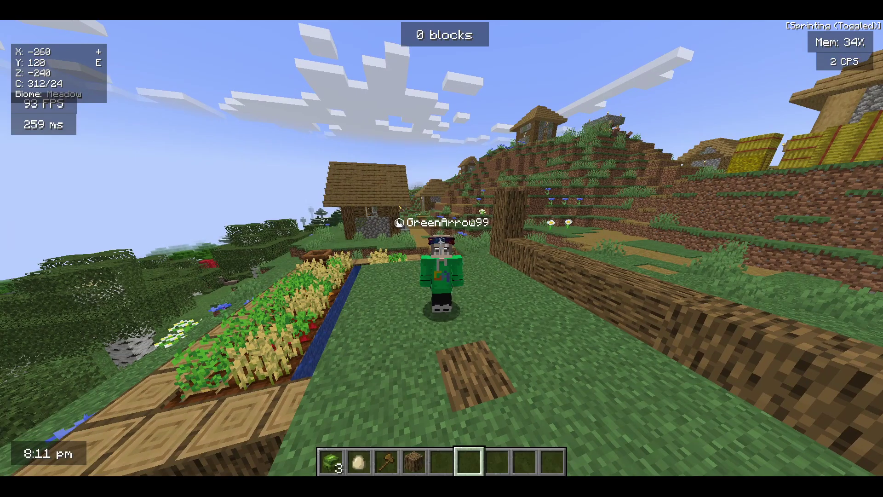
left_click(442, 248)
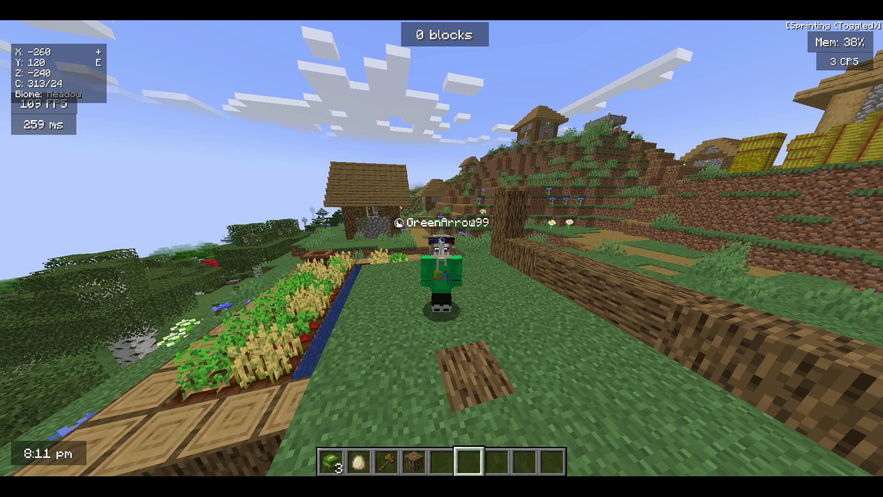
left_click(442, 248)
left_click(441, 249)
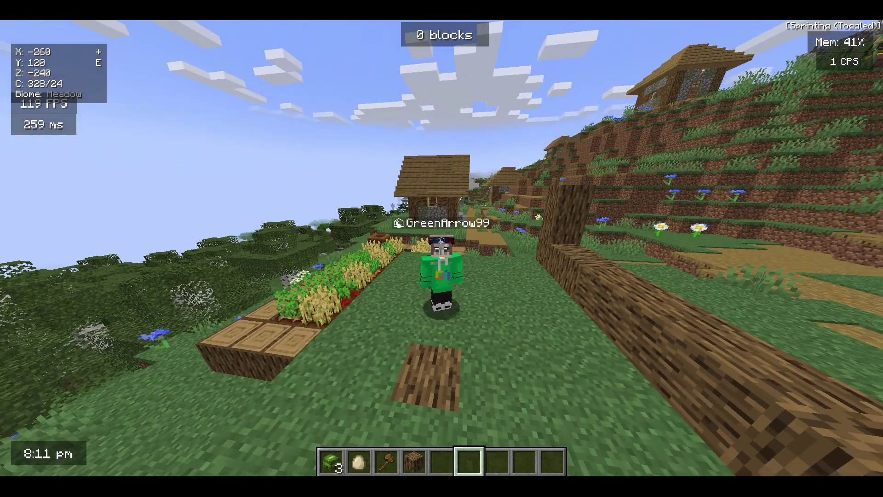